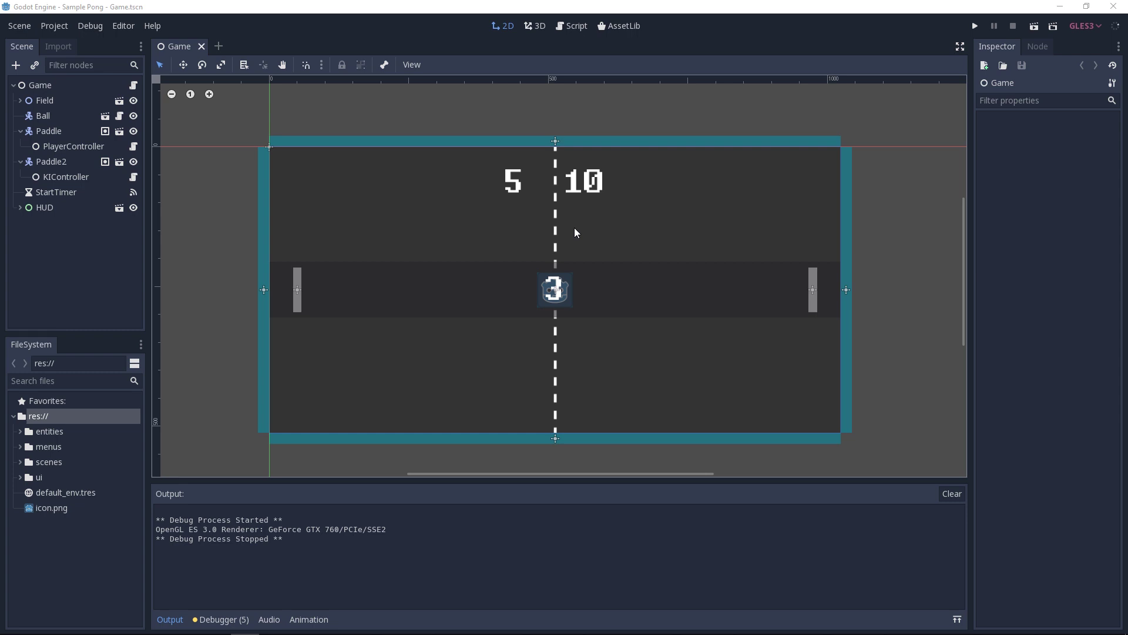
Test-run the Pong game, moving the left paddle up and down to return the ball
{"action": "left_click", "coordinate": [975, 26]}
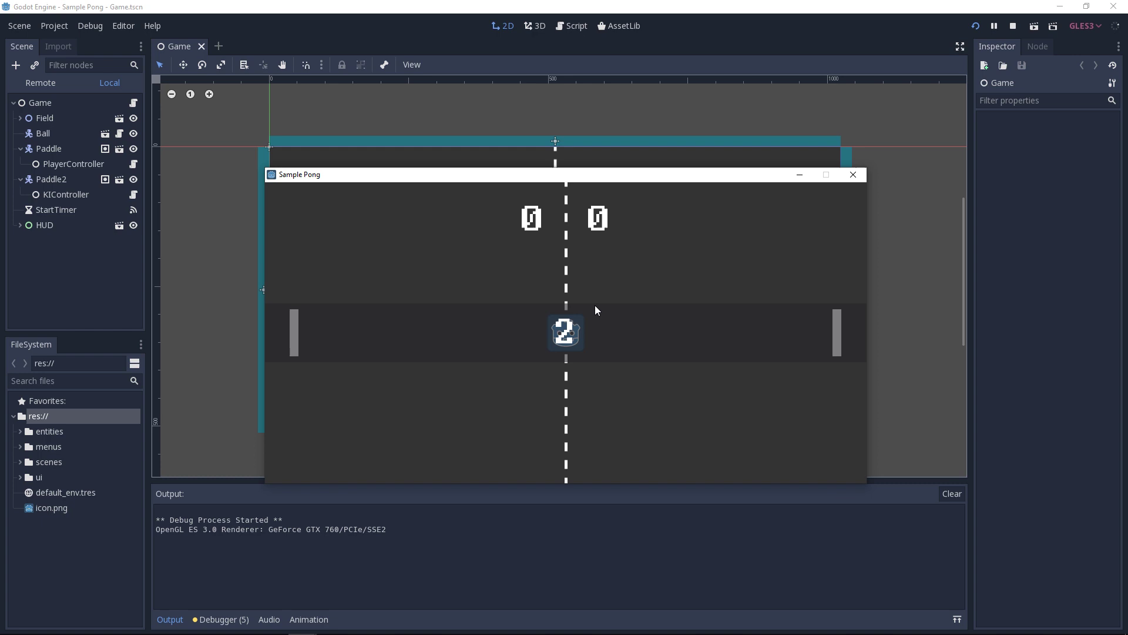
{"action": "key", "text": "Down"}
{"action": "key", "text": "Up"}
{"action": "key", "text": "Down"}
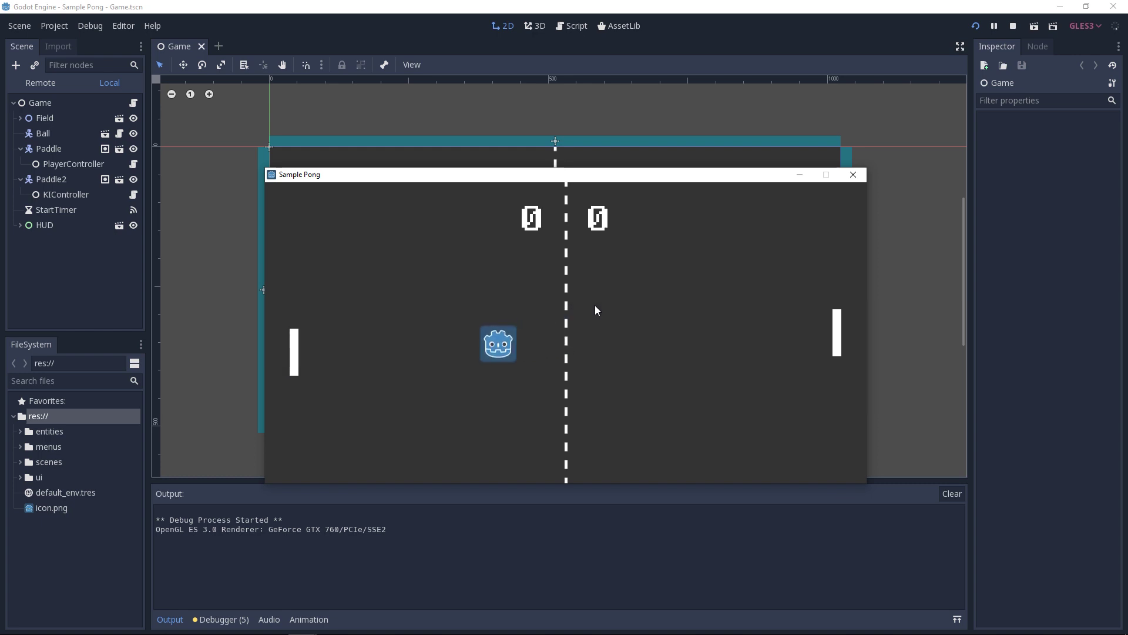
{"action": "key", "text": "Down"}
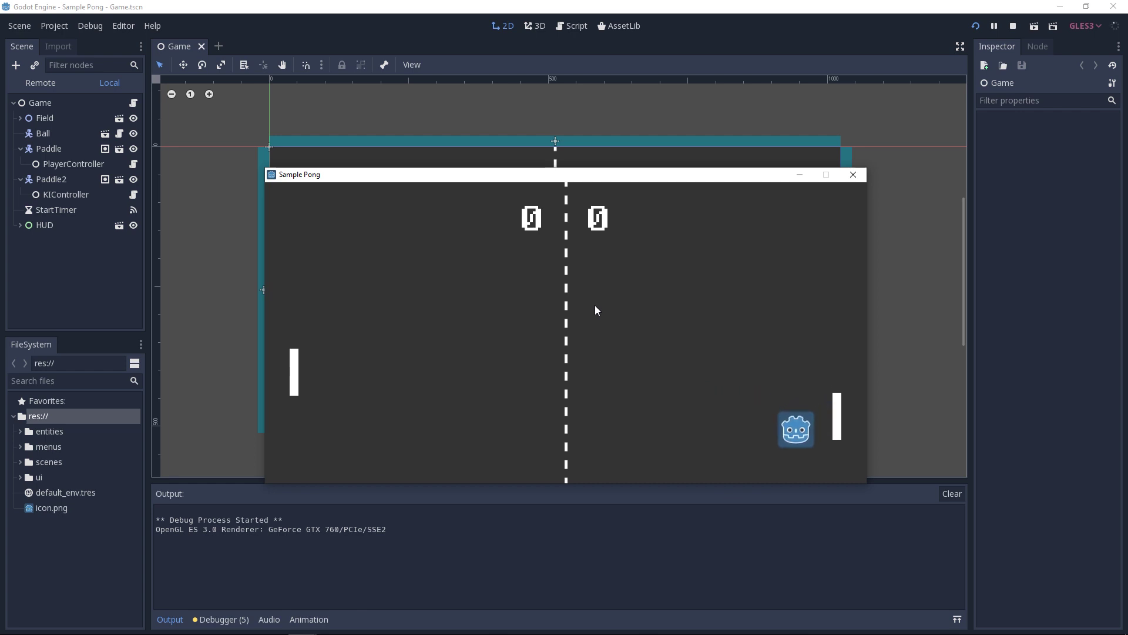
{"action": "key", "text": "Up"}
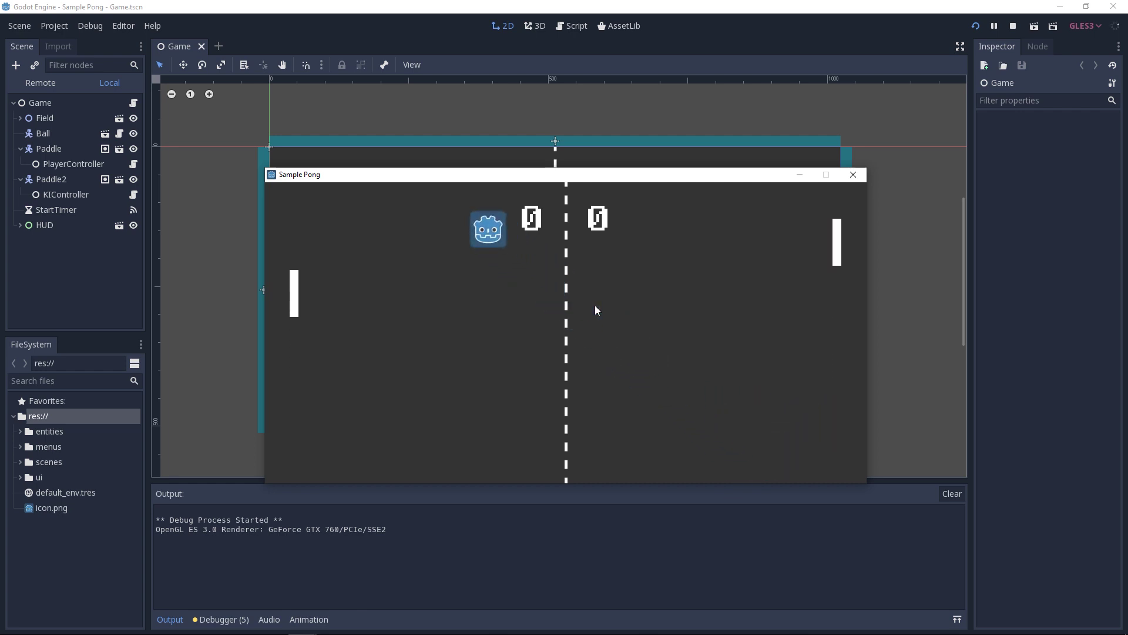
{"action": "key", "text": "Down"}
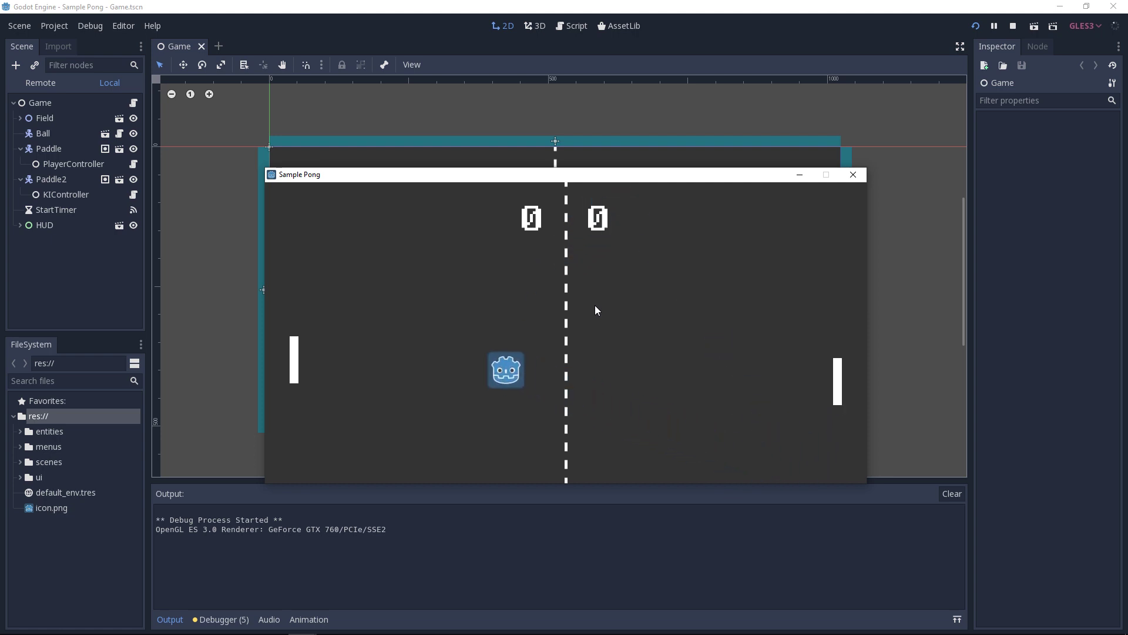
{"action": "key", "text": "Up"}
{"action": "key", "text": "Down"}
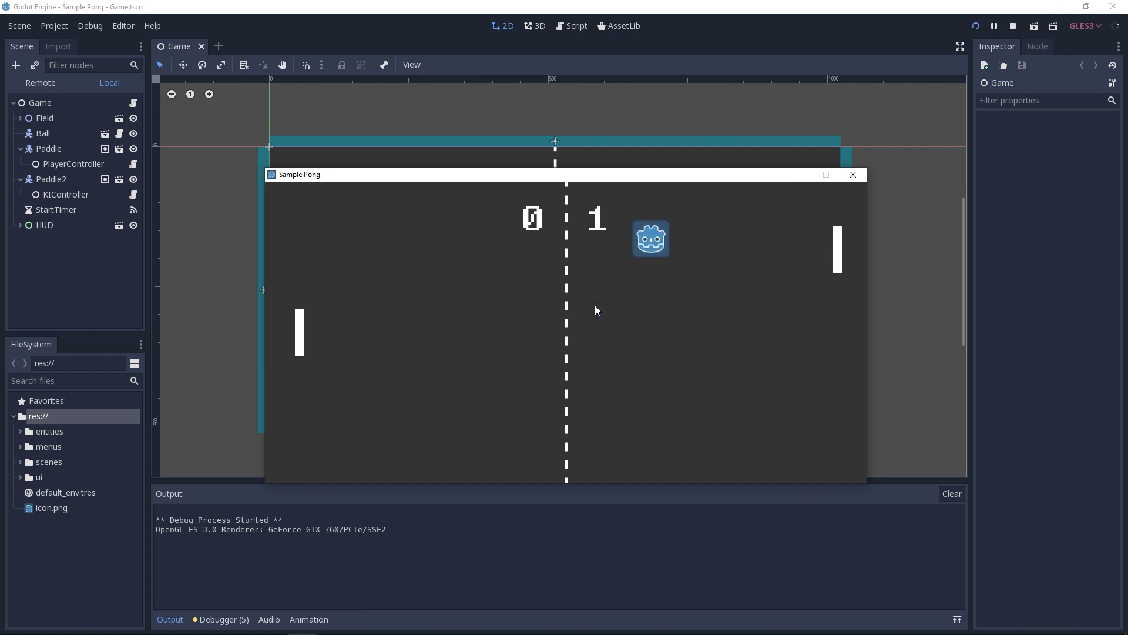
Close the running game and relaunch Godot from the desktop shortcut to reach the Project Manager
{"action": "left_click", "coordinate": [852, 175]}
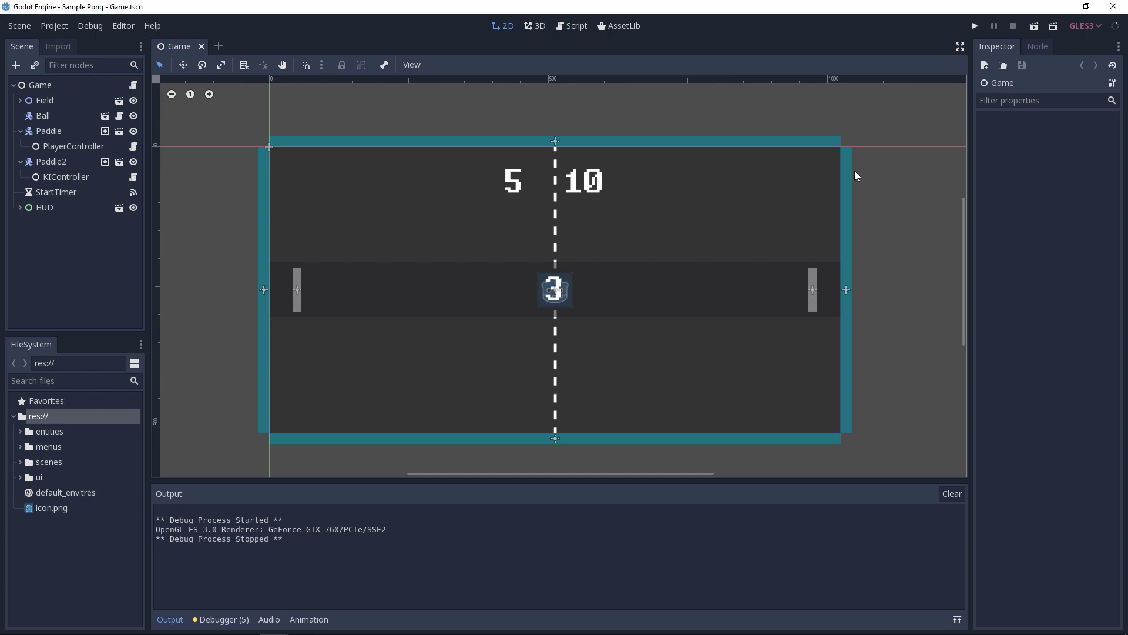
{"action": "left_click_drag", "start_coordinate": [714, 3], "coordinate": [1127, 194]}
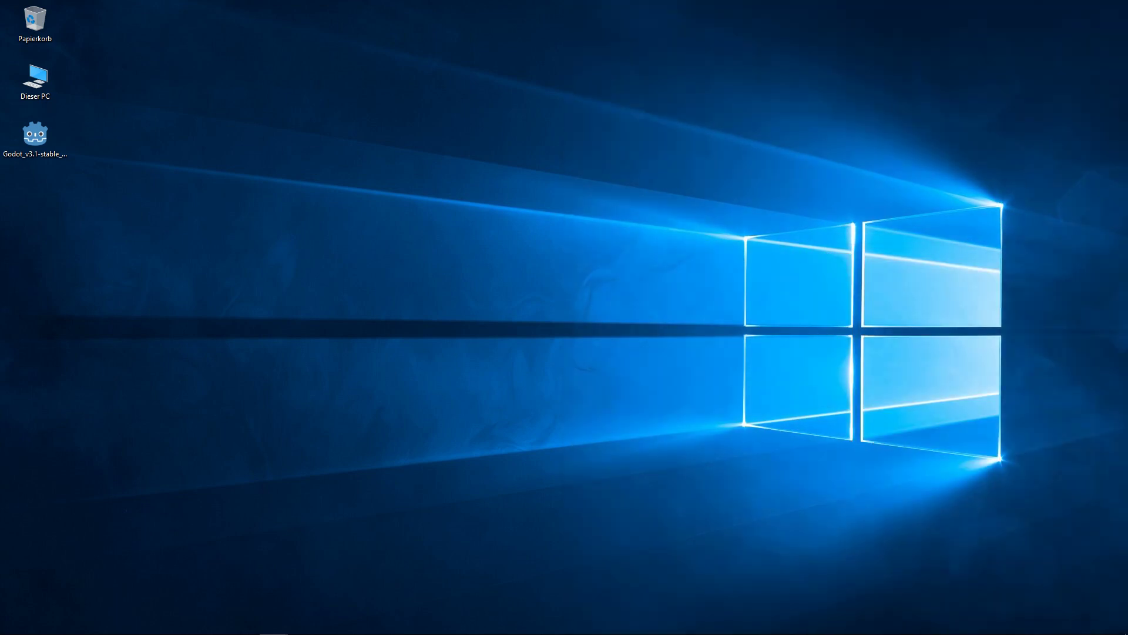
{"action": "double_click", "coordinate": [43, 144]}
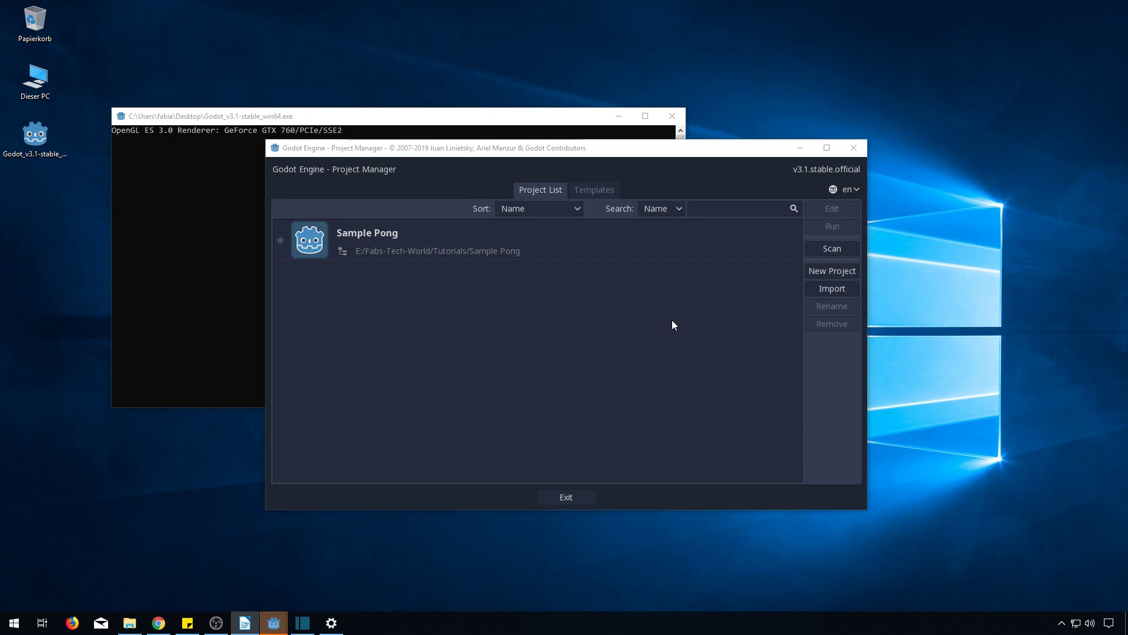
Create a new project named 'Simple Pong' in its own Simple Pong folder and open it in the editor
{"action": "left_click", "coordinate": [823, 272]}
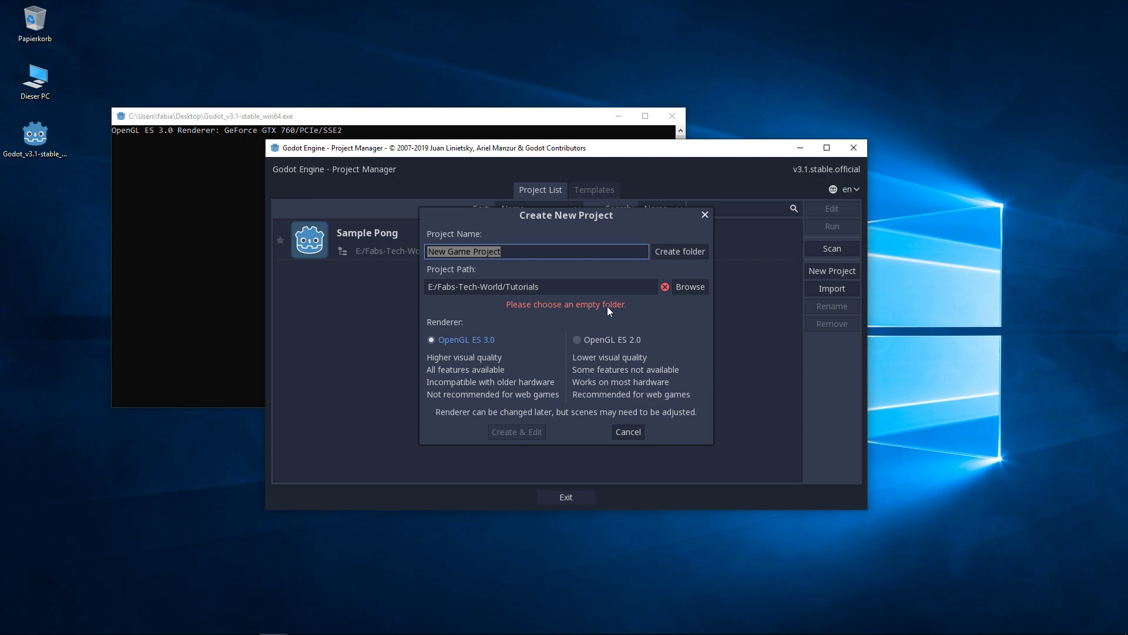
{"action": "type", "text": "S"}
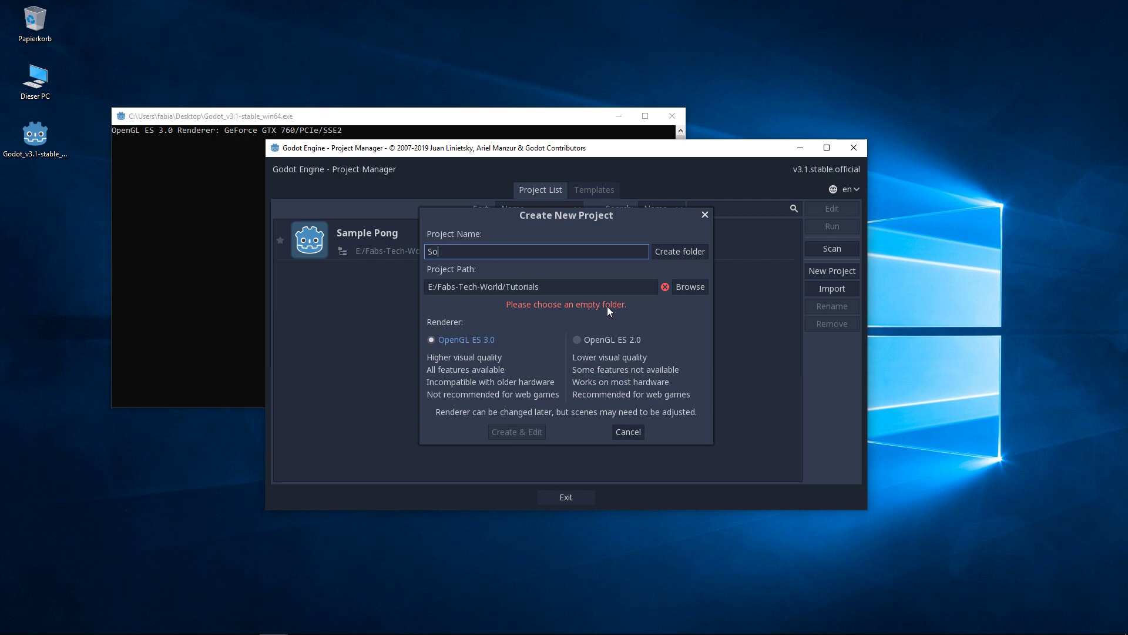
{"action": "type", "text": "imple Pong"}
{"action": "left_click", "coordinate": [693, 254]}
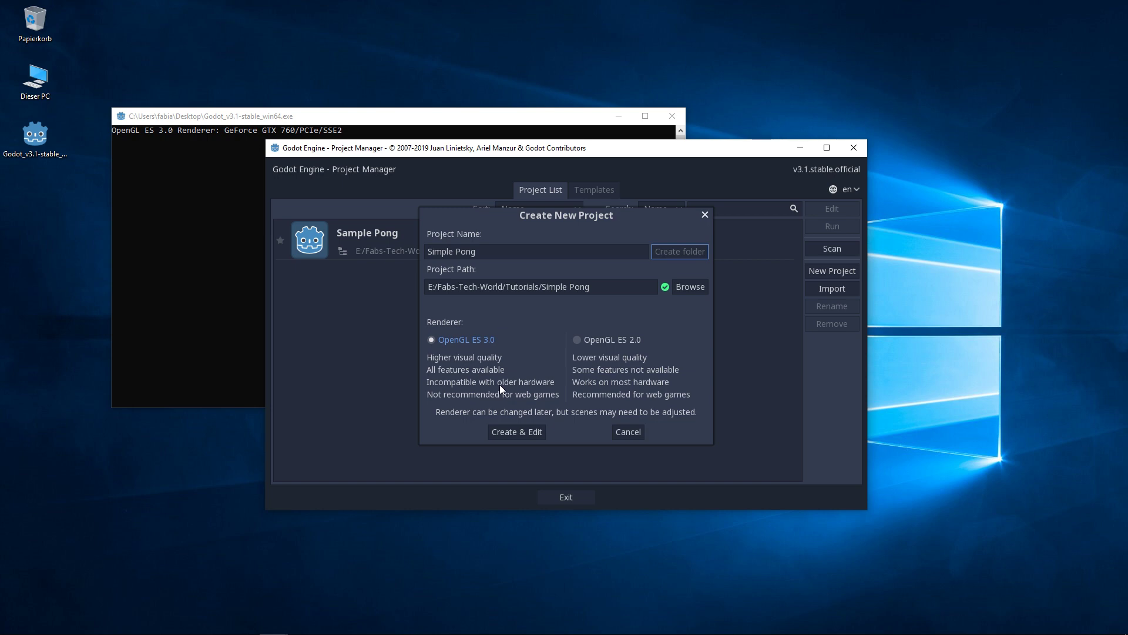
{"action": "left_click", "coordinate": [505, 431]}
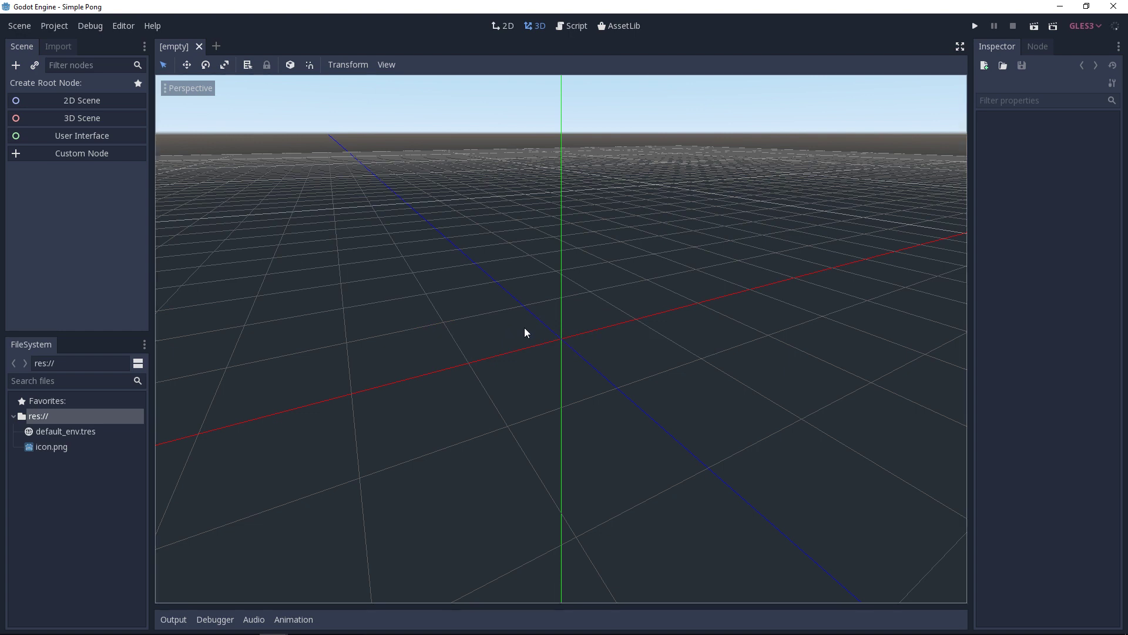
In Project Settings under Display > Window, set the window height to 512
{"action": "left_click", "coordinate": [53, 25]}
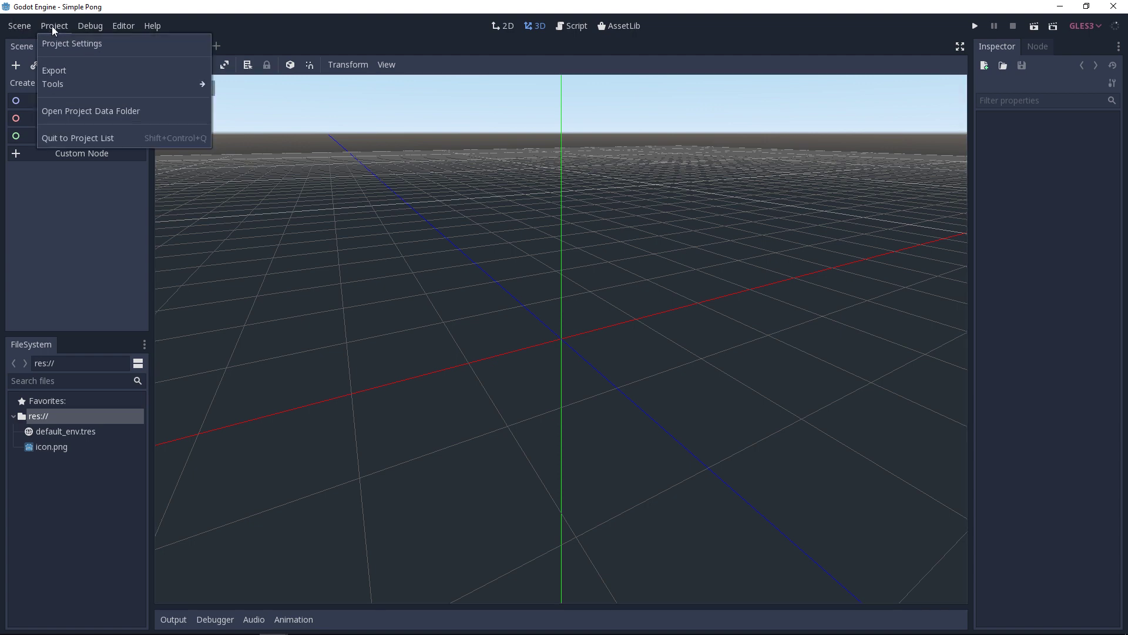
{"action": "left_click", "coordinate": [68, 41]}
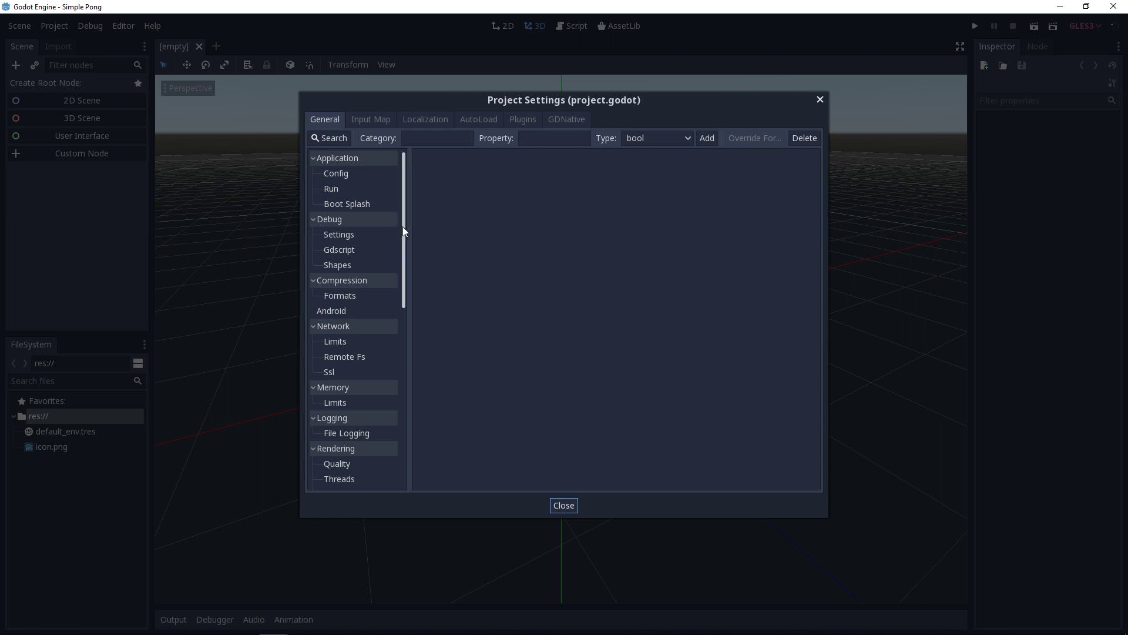
{"action": "left_click_drag", "start_coordinate": [403, 227], "coordinate": [401, 332]}
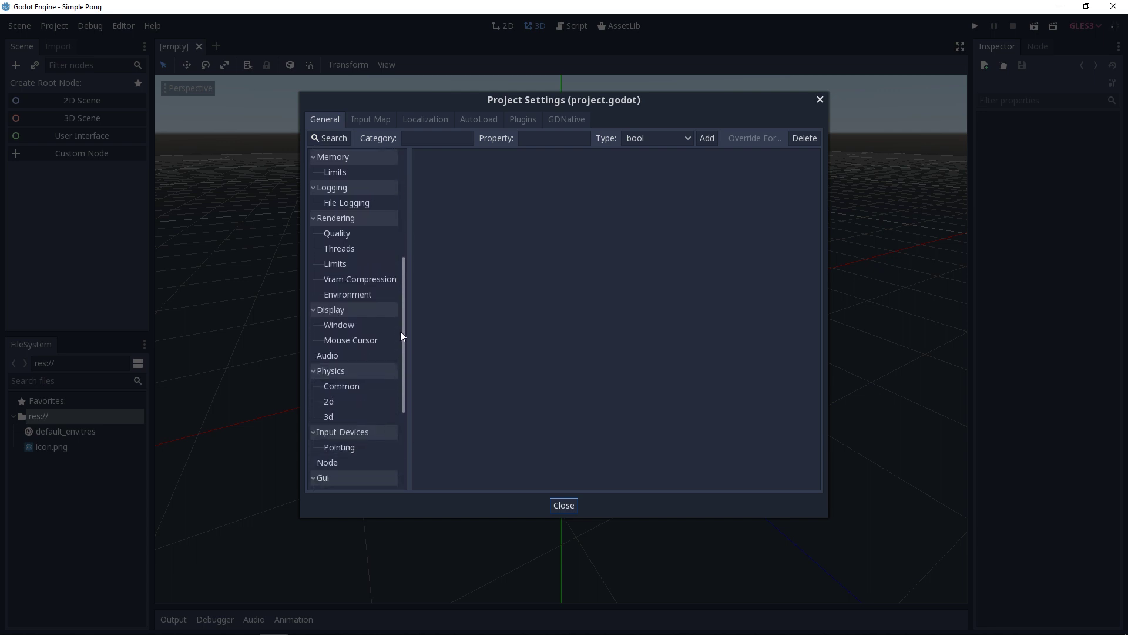
{"action": "left_click", "coordinate": [345, 326]}
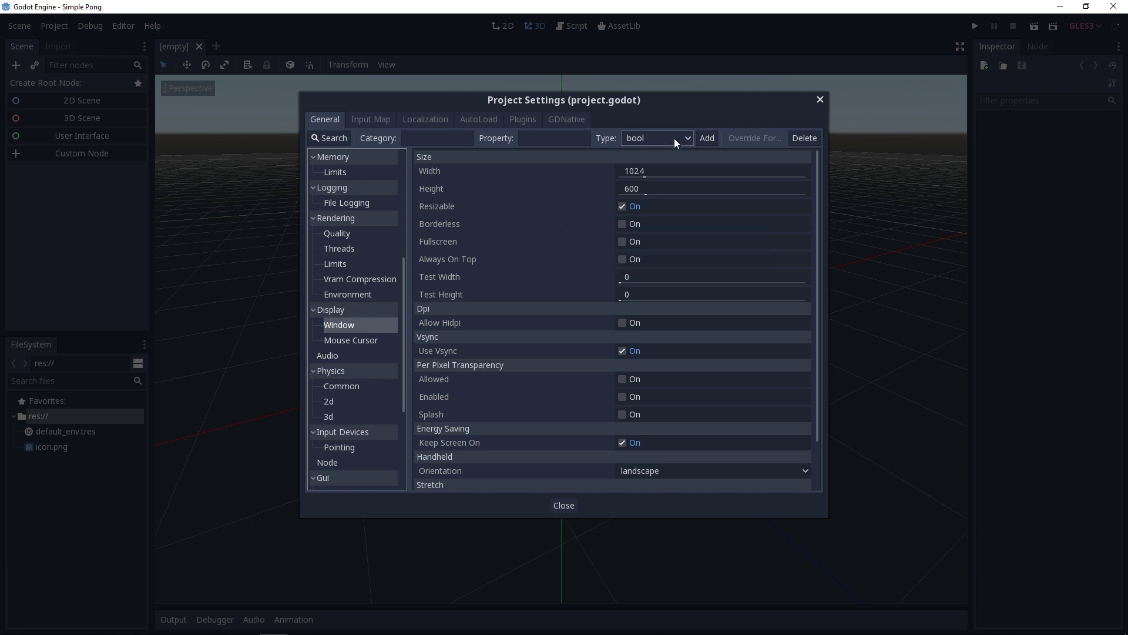
{"action": "left_click", "coordinate": [633, 194]}
{"action": "type", "text": "512"}
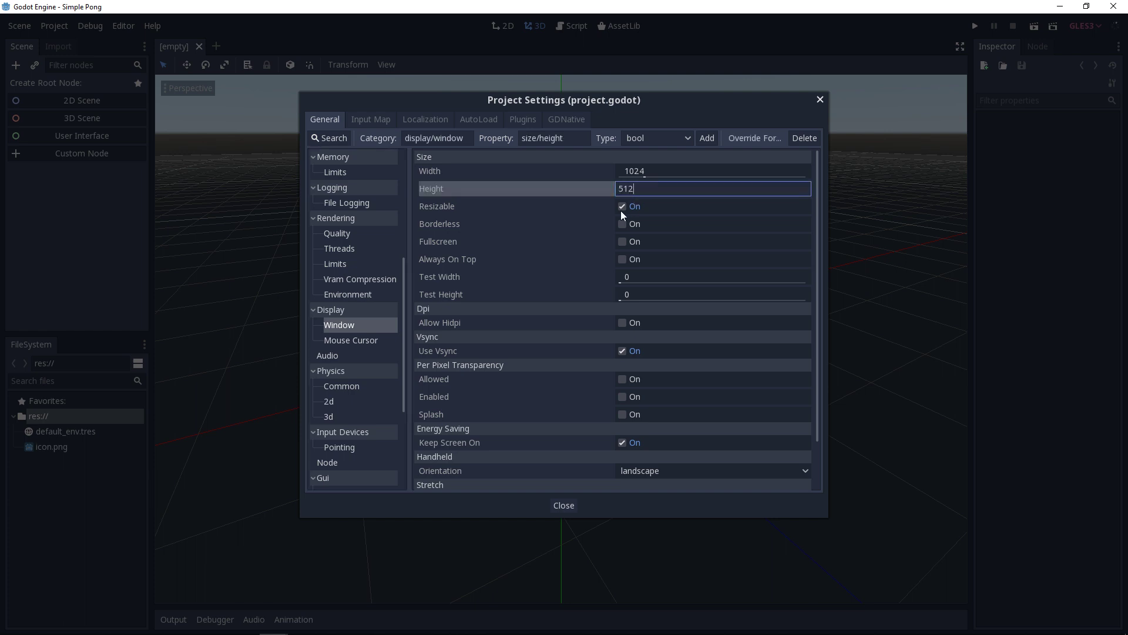
{"action": "key", "text": "Tab"}
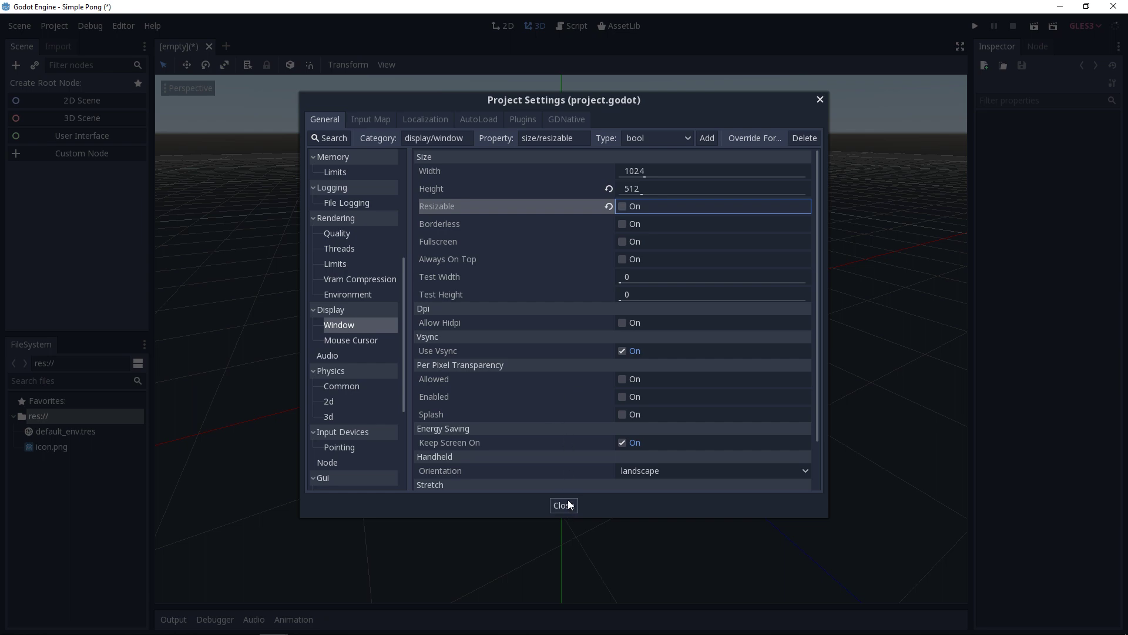
Close Project Settings and create an 'entities' folder at the res:// root
{"action": "left_click", "coordinate": [821, 99]}
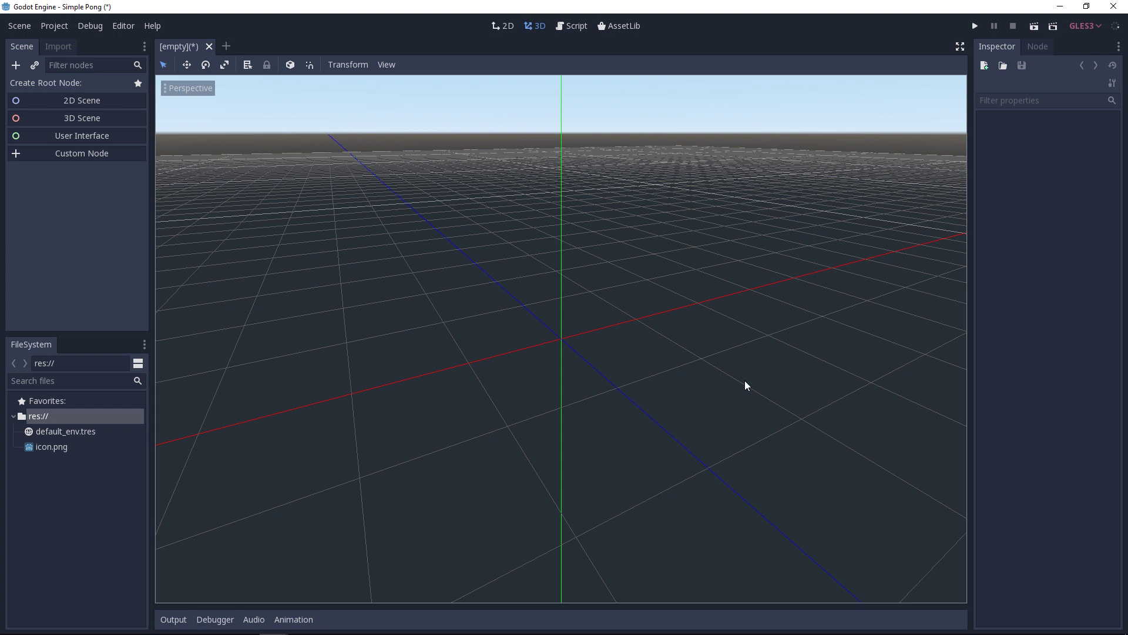
{"action": "right_click", "coordinate": [67, 419]}
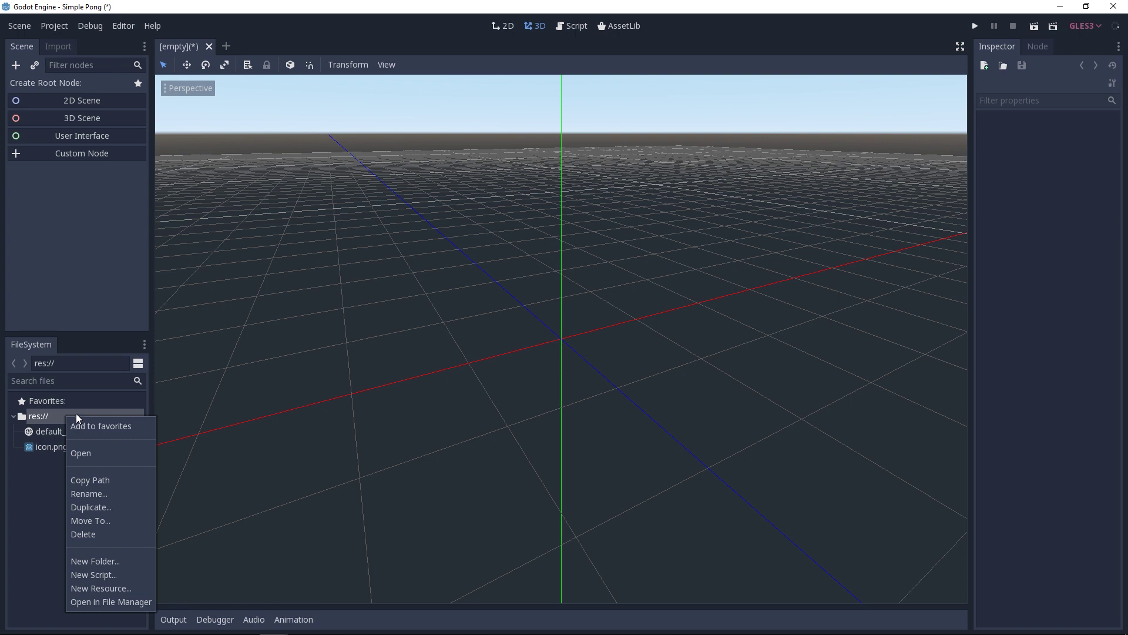
{"action": "left_click", "coordinate": [104, 565]}
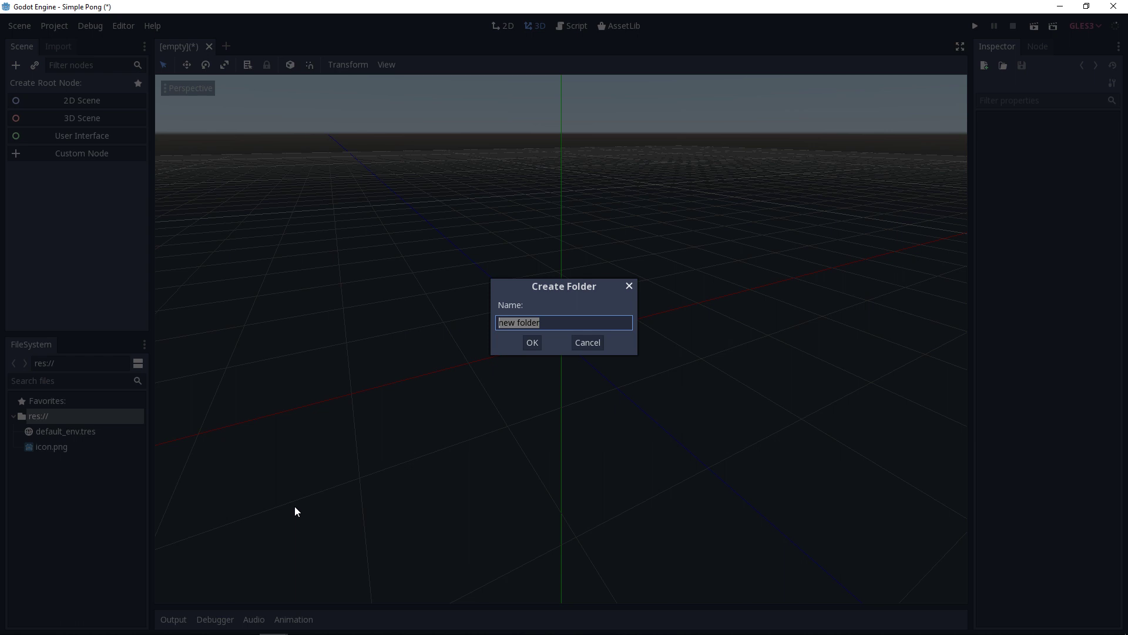
{"action": "type", "text": "entities"}
{"action": "left_click", "coordinate": [533, 344]}
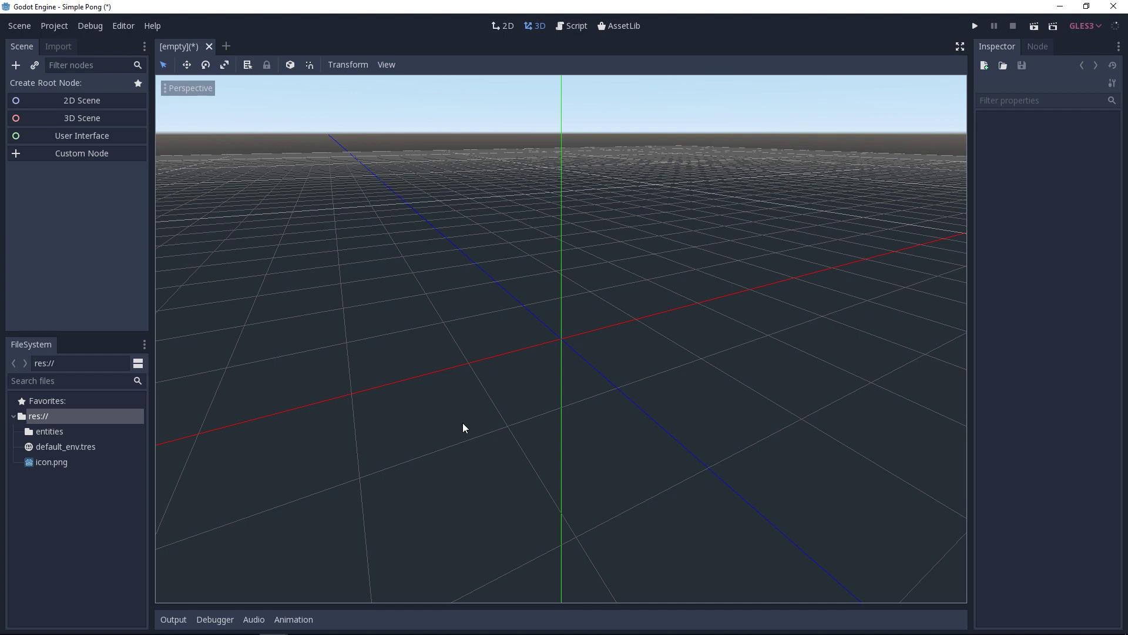
Create 'menus', 'scenes' and 'ui' folders at the res:// root in the FileSystem dock
{"action": "right_click", "coordinate": [38, 412]}
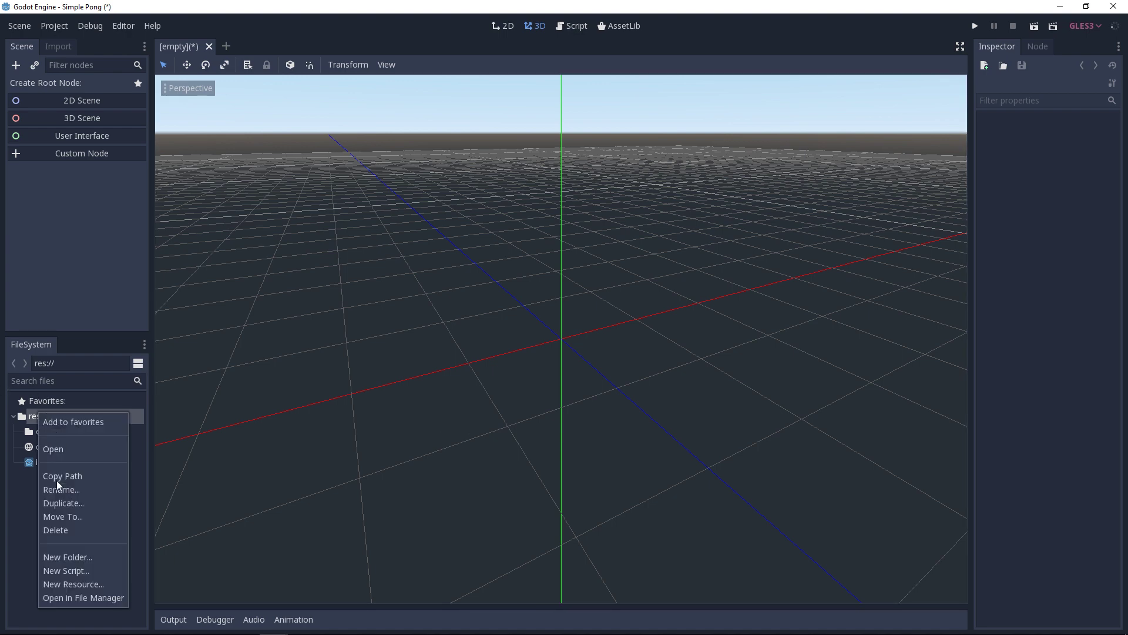
{"action": "left_click", "coordinate": [57, 557]}
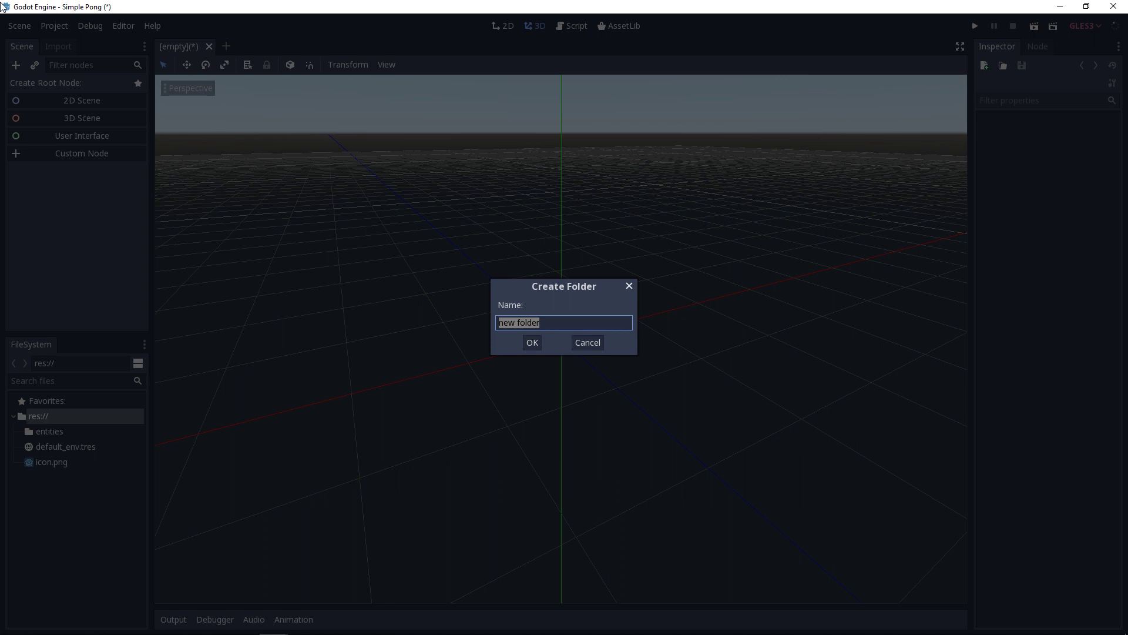
{"action": "type", "text": "menus"}
{"action": "key", "text": "Return"}
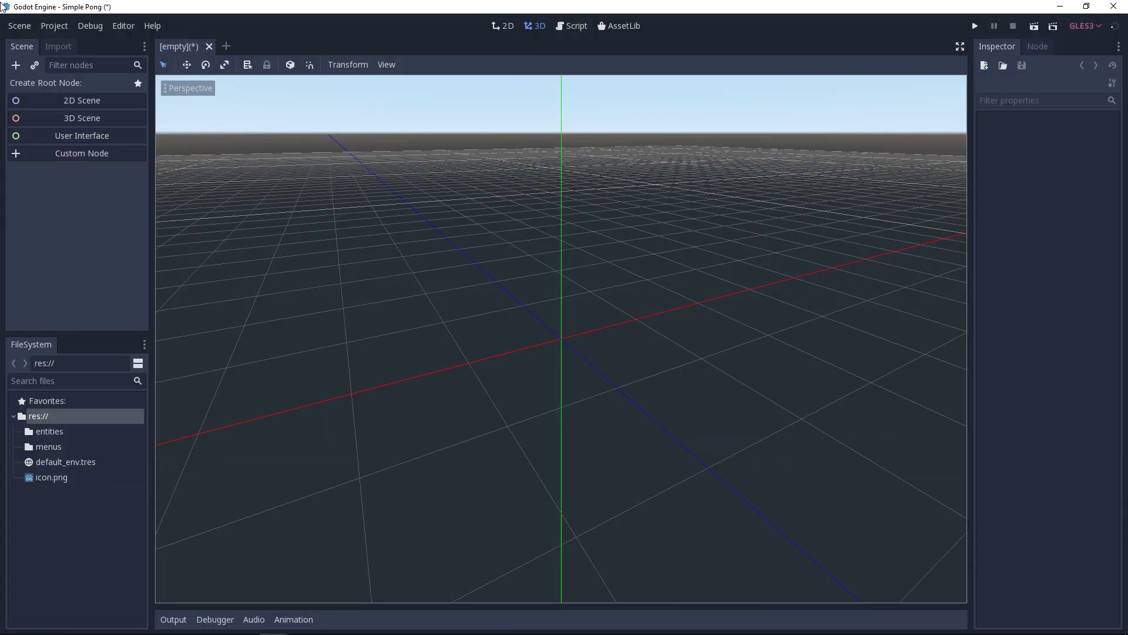
{"action": "right_click", "coordinate": [42, 418]}
{"action": "left_click", "coordinate": [93, 562]}
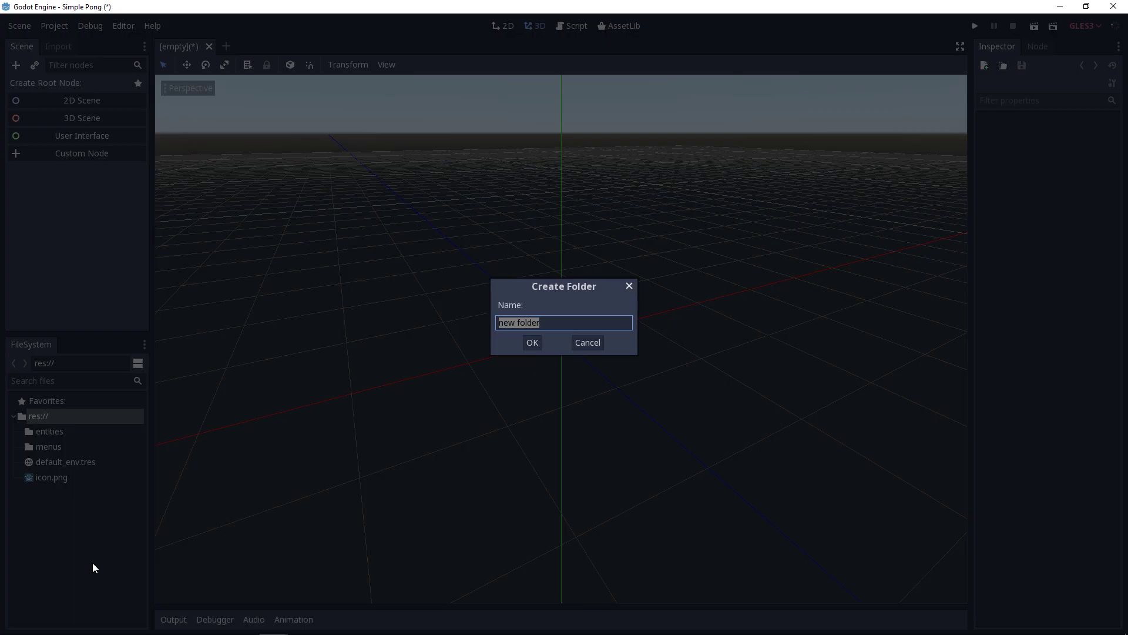
{"action": "type", "text": "scenes"}
{"action": "key", "text": "Return"}
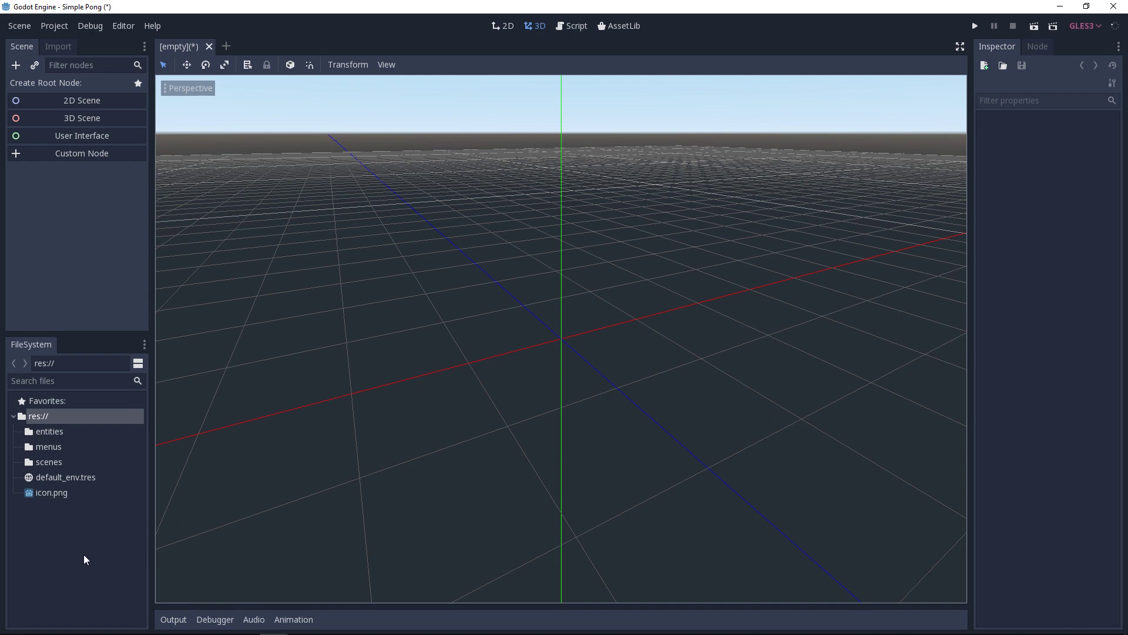
{"action": "right_click", "coordinate": [40, 417]}
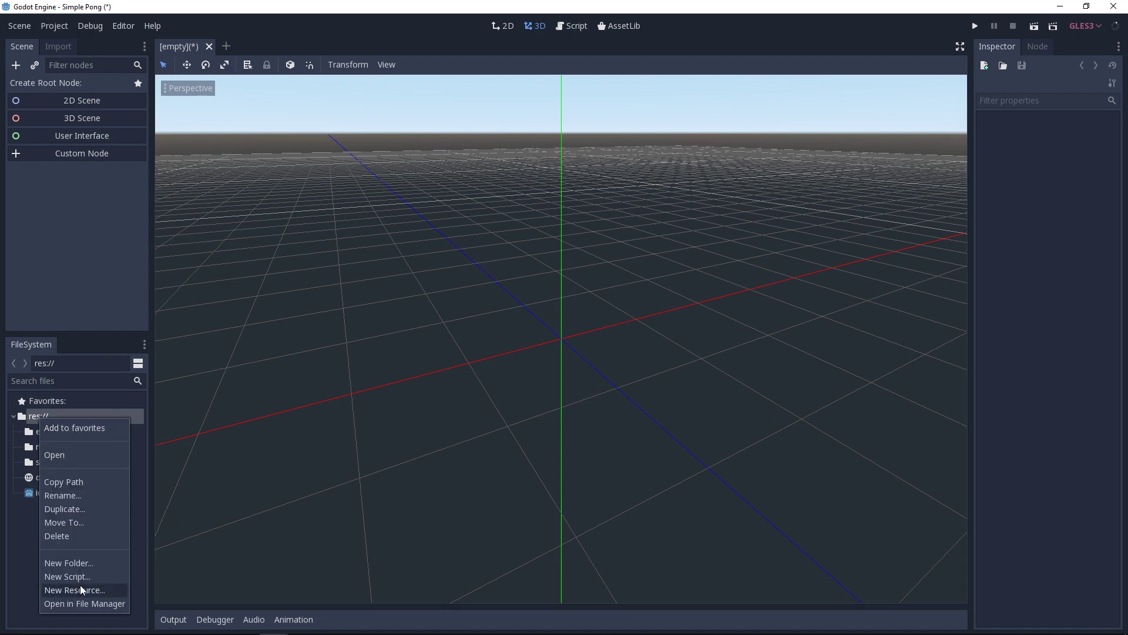
{"action": "left_click", "coordinate": [84, 562]}
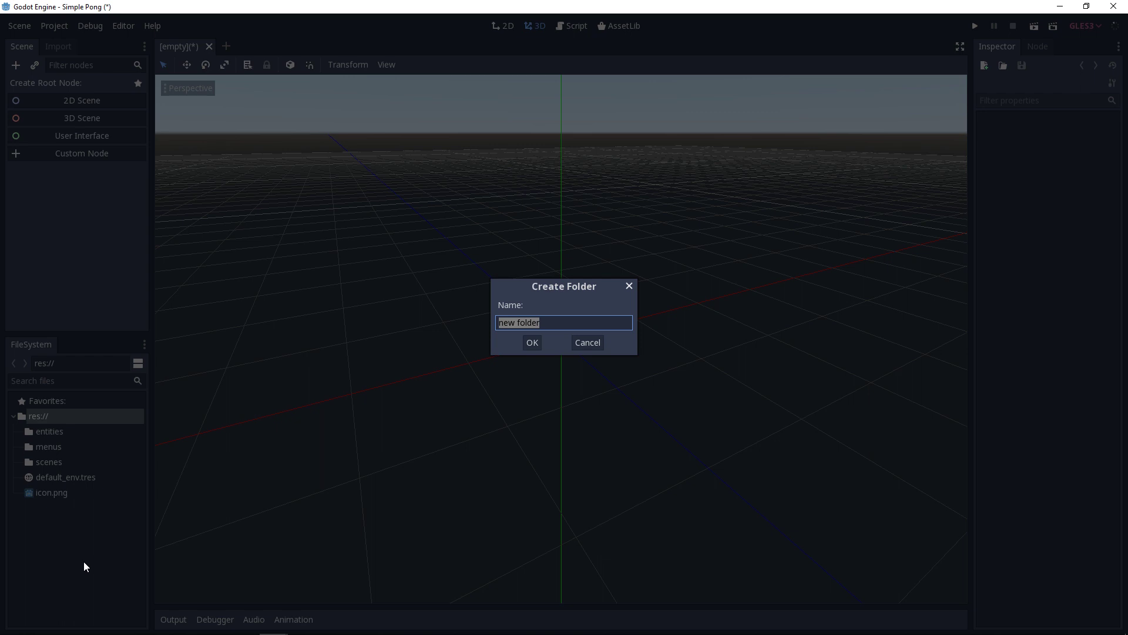
{"action": "type", "text": "ui"}
{"action": "key", "text": "Return"}
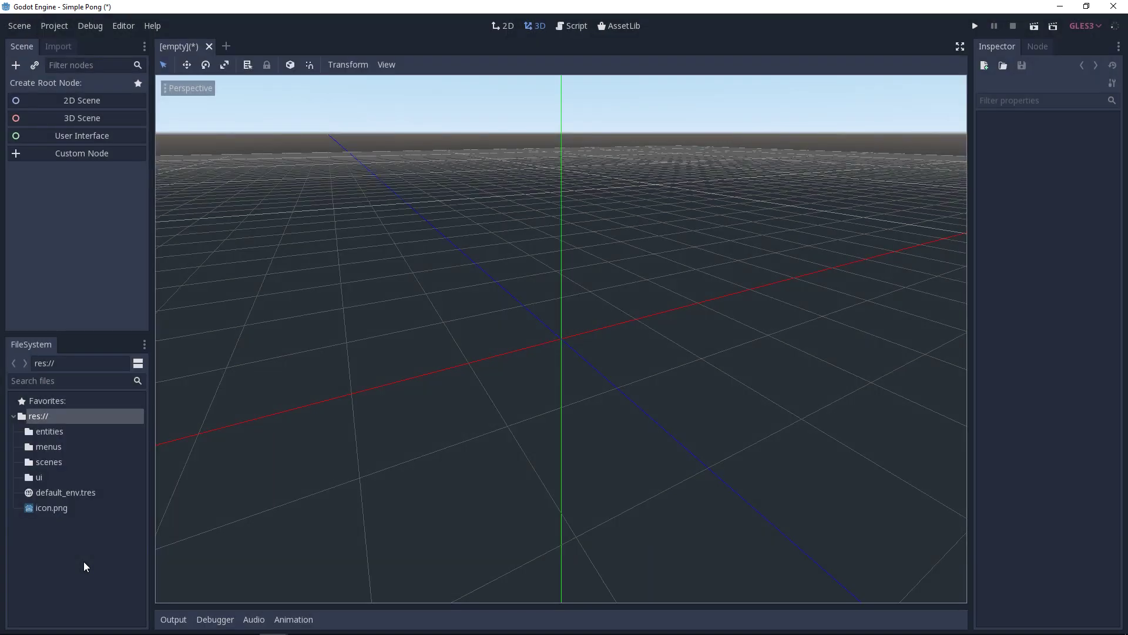